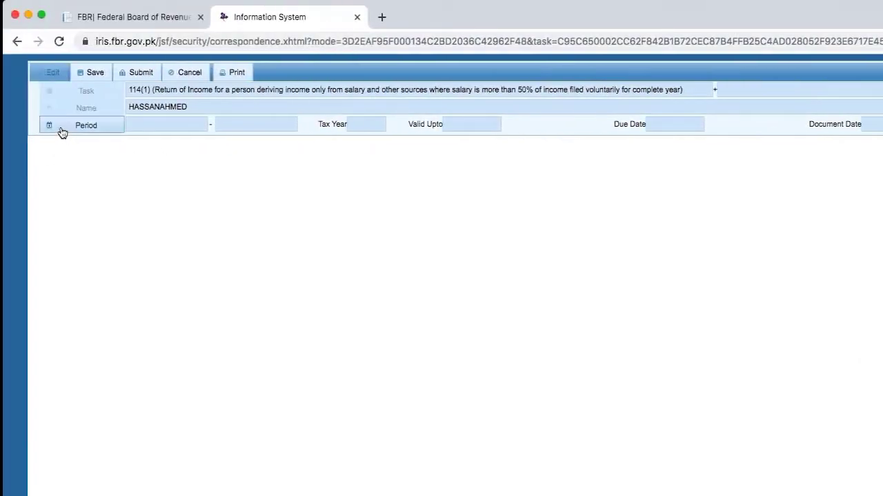
# Step: Search tax periods for 2019 and pick 01-Jul-2018 to 30-Jun-2019 for the 114(1) return
pyautogui.click(62, 131)
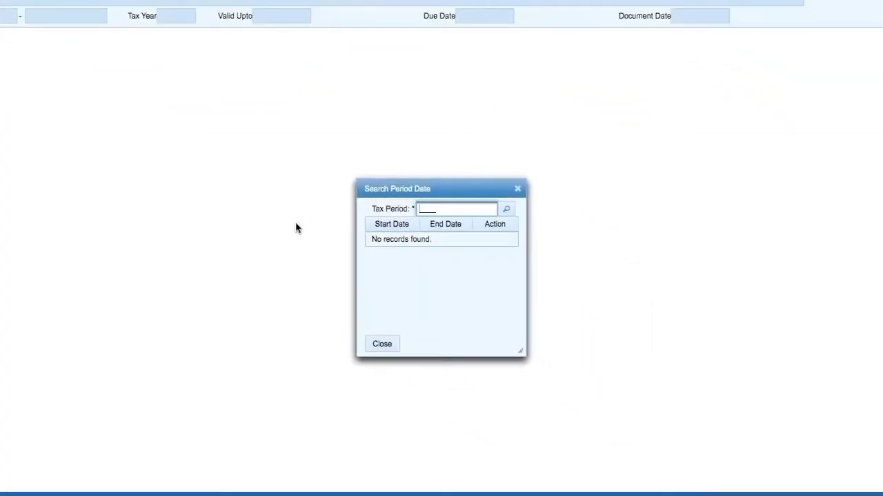
pyautogui.write('2019')
pyautogui.click(508, 211)
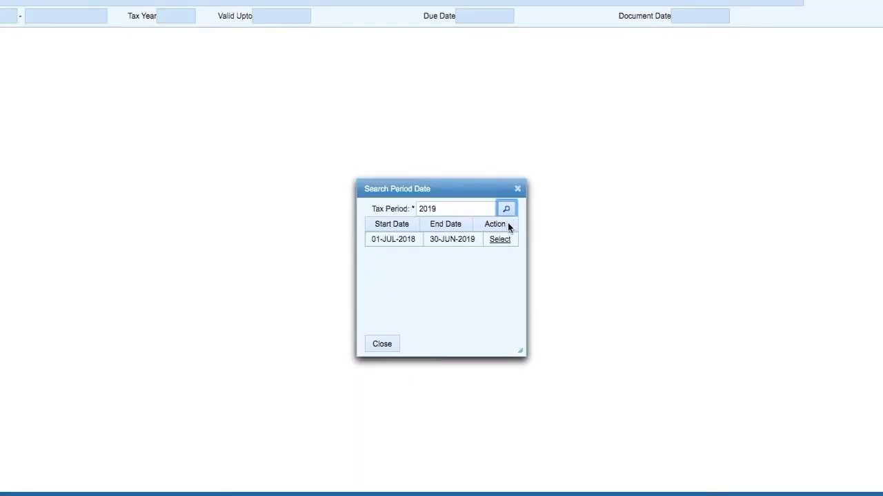
pyautogui.click(504, 241)
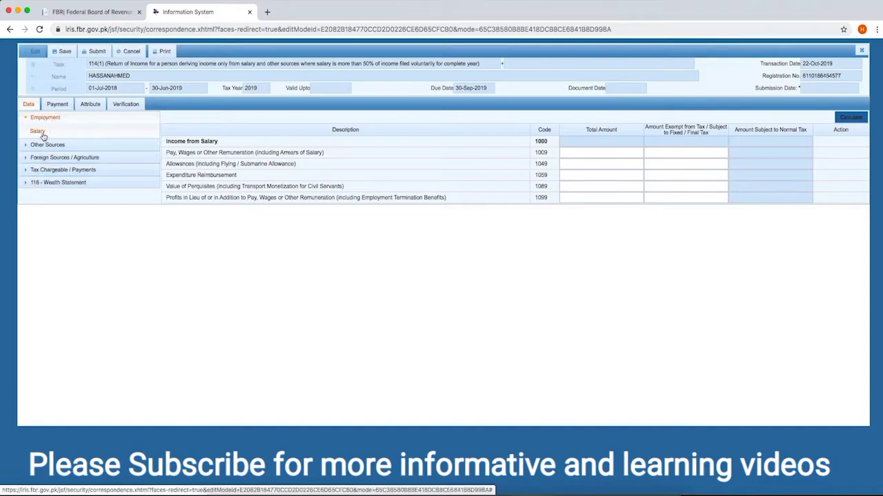
# Step: Enter 2,200,000 total pay and 12,000 exempt for code 1009, then calculate the salary totals
pyautogui.click(600, 152)
pyautogui.write('2200000')
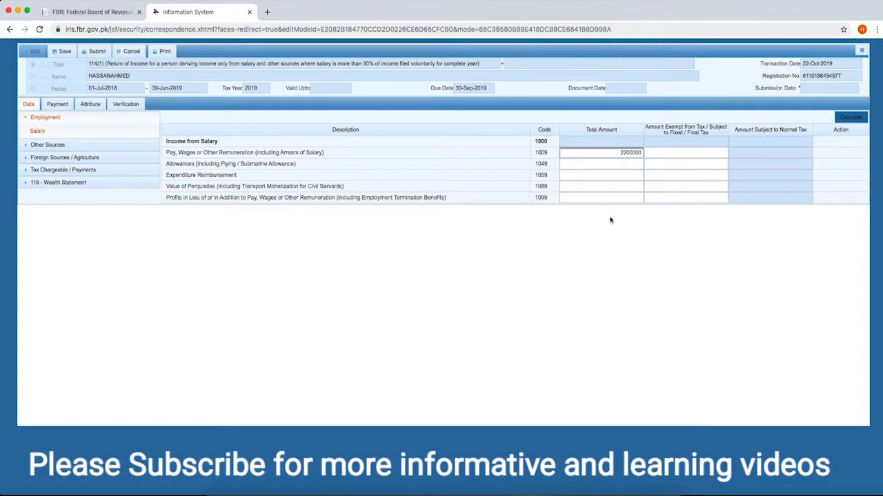
pyautogui.click(566, 227)
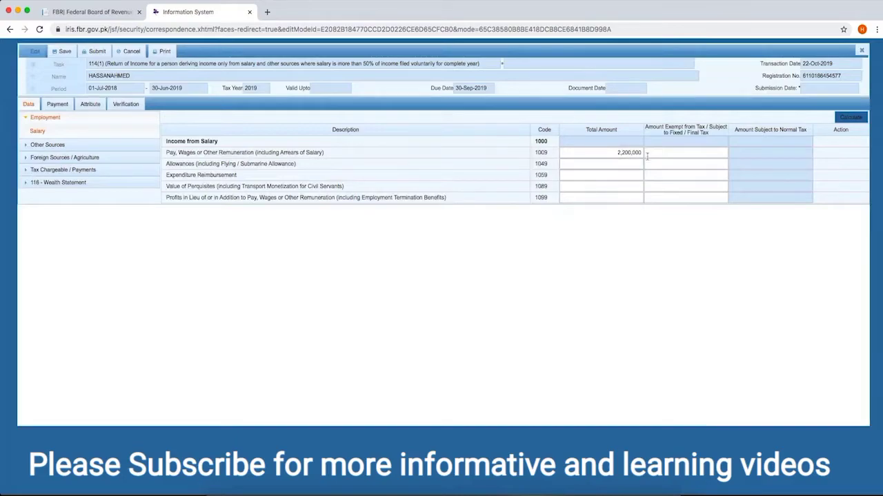
pyautogui.click(707, 152)
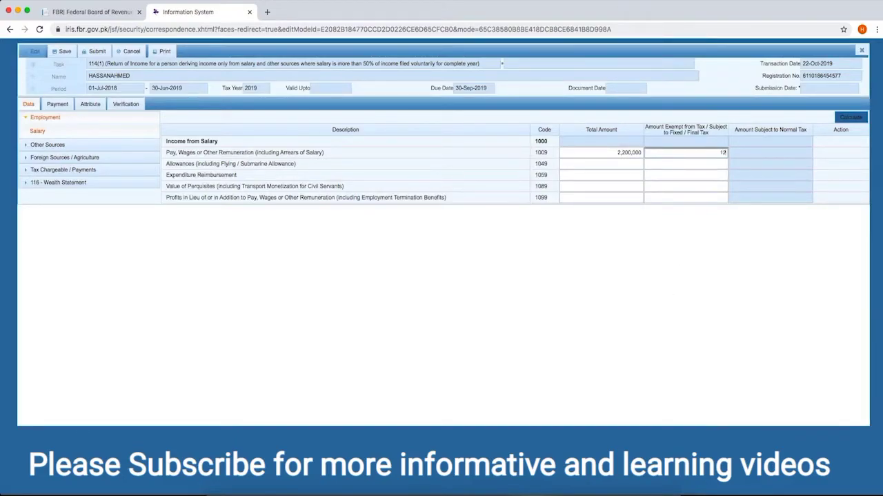
pyautogui.click(580, 236)
pyautogui.moveTo(168, 164); pyautogui.dragTo(225, 164)
pyautogui.click(227, 164)
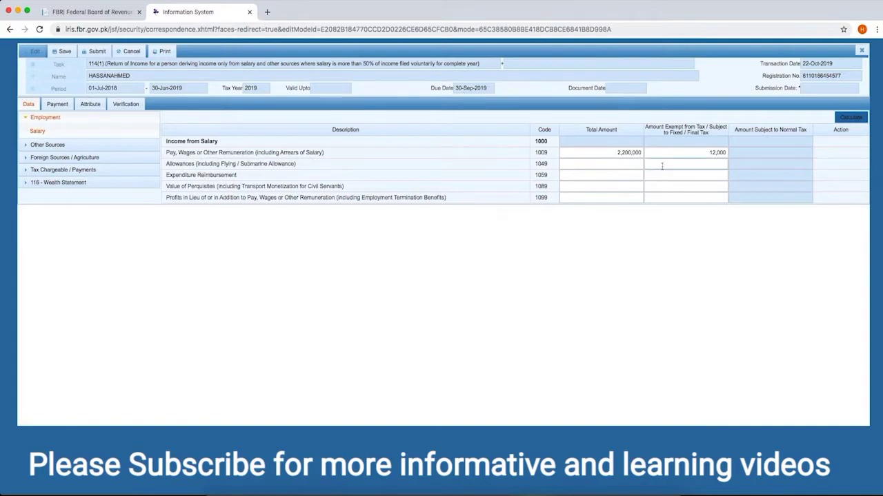
pyautogui.click(840, 120)
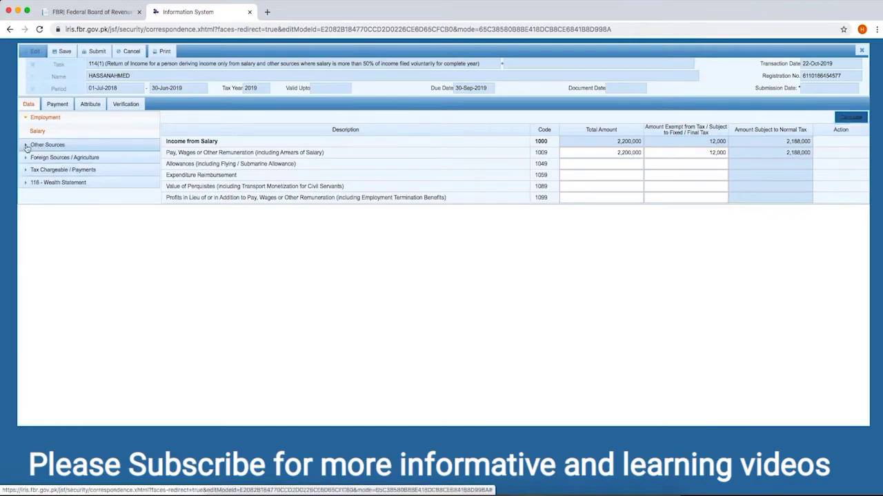
# Step: Enter 8,000 as Profit on Debt (5003) under Other Sources receipts and recalculate the totals
pyautogui.click(47, 146)
pyautogui.click(77, 160)
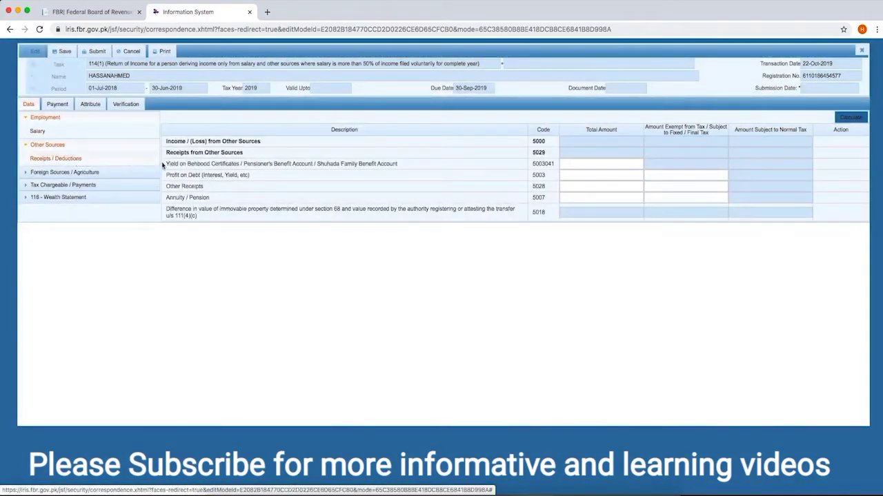
pyautogui.moveTo(193, 164); pyautogui.dragTo(330, 164)
pyautogui.click(368, 165)
pyautogui.click(572, 165)
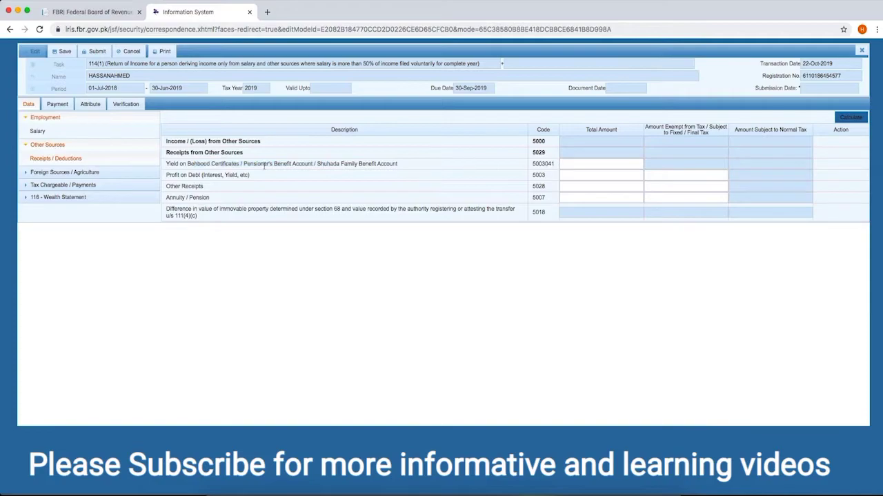
pyautogui.moveTo(167, 176); pyautogui.dragTo(225, 175)
pyautogui.click(639, 175)
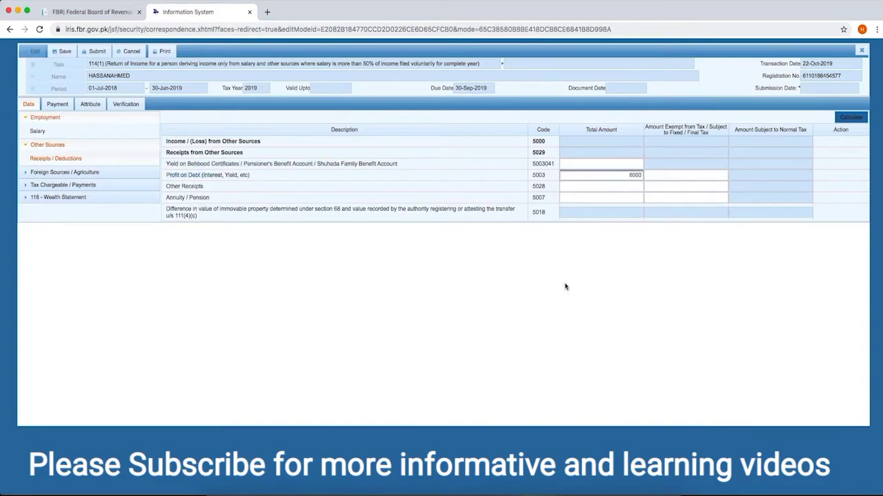
pyautogui.click(577, 264)
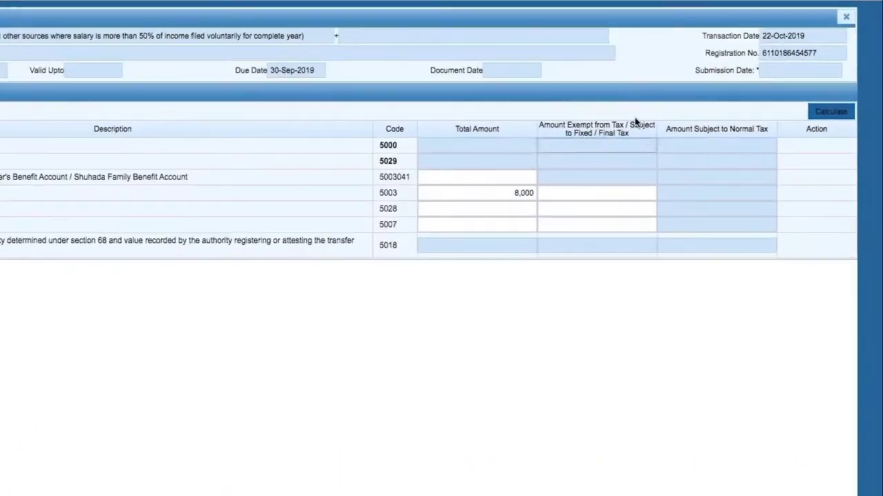
pyautogui.click(824, 112)
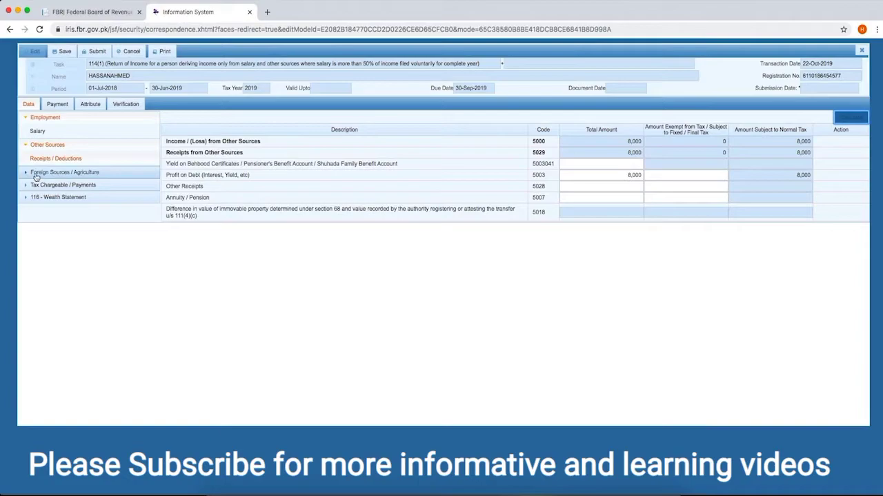
pyautogui.click(26, 177)
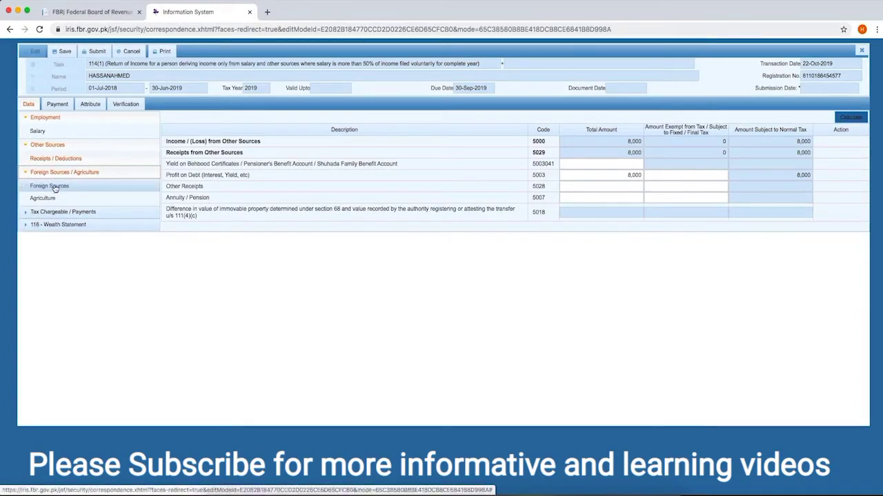
# Step: Move past Foreign Sources and Agriculture to the Tax Reductions and Adjustable Tax (640000) entries
pyautogui.click(55, 189)
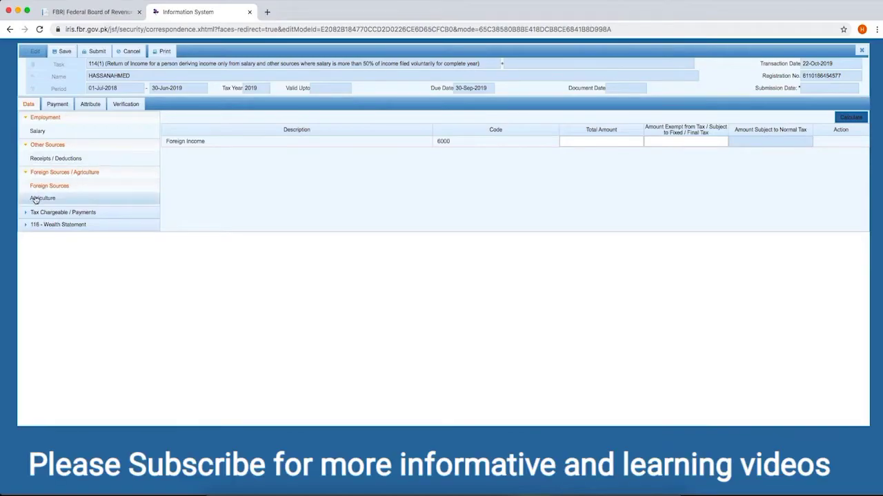
pyautogui.click(36, 198)
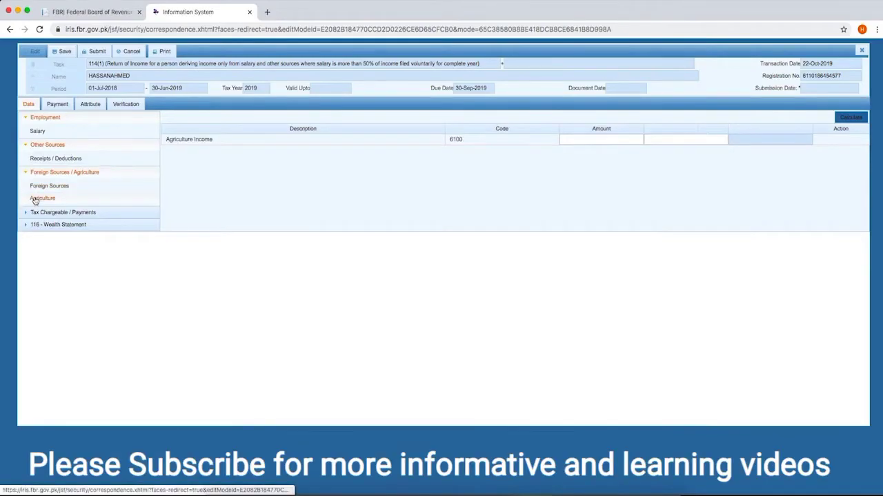
pyautogui.click(578, 139)
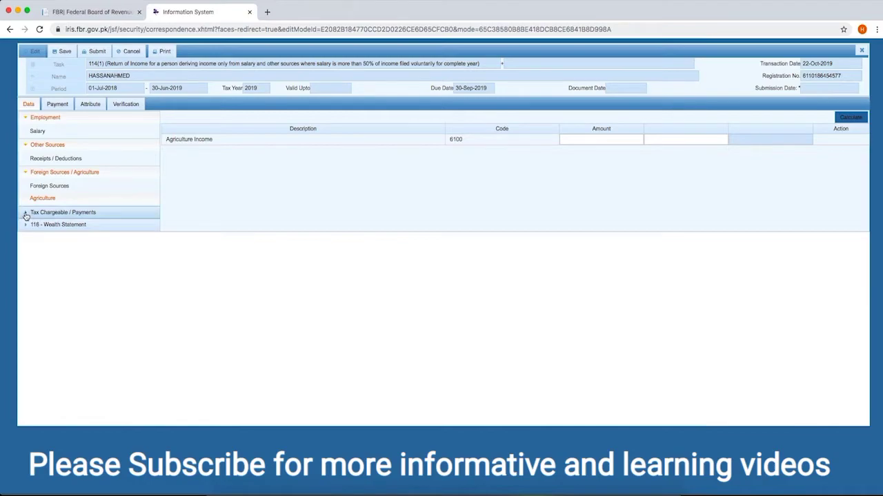
pyautogui.click(25, 214)
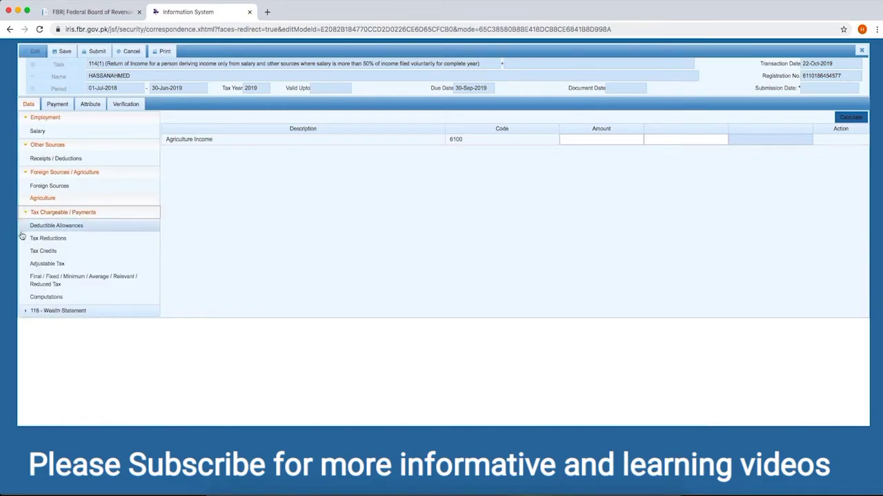
pyautogui.click(34, 238)
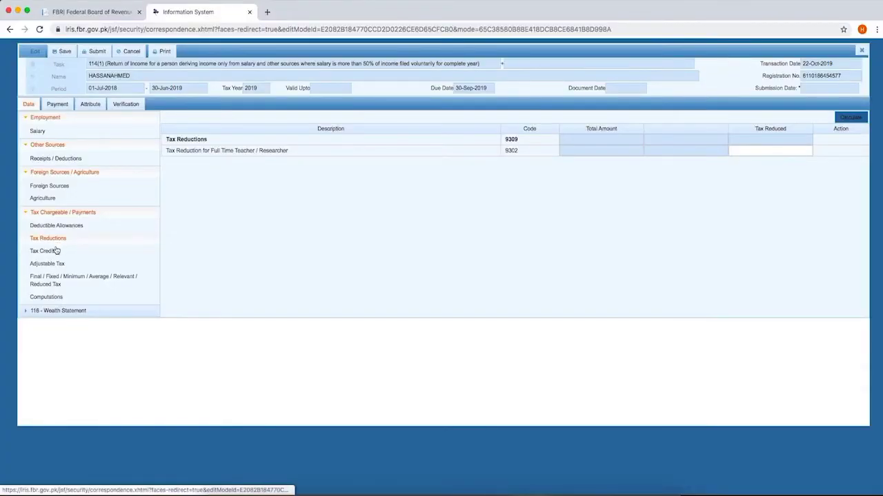
pyautogui.click(35, 266)
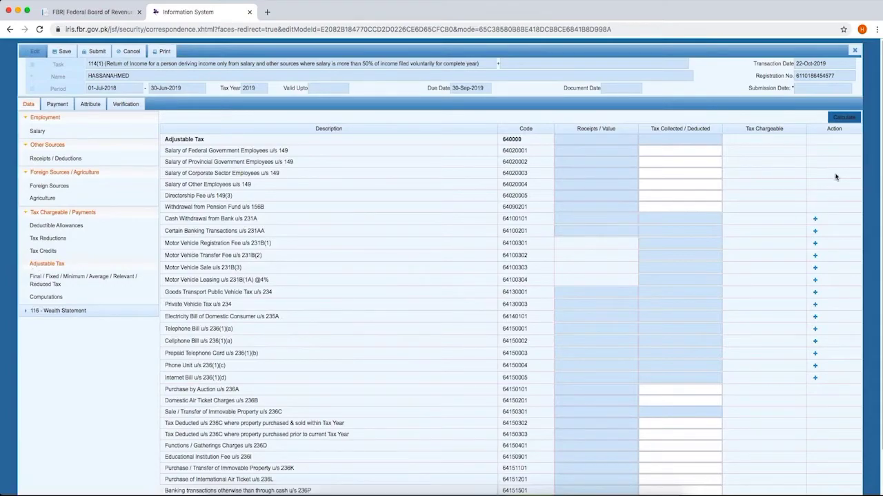
pyautogui.scroll(-1, 880, 174)
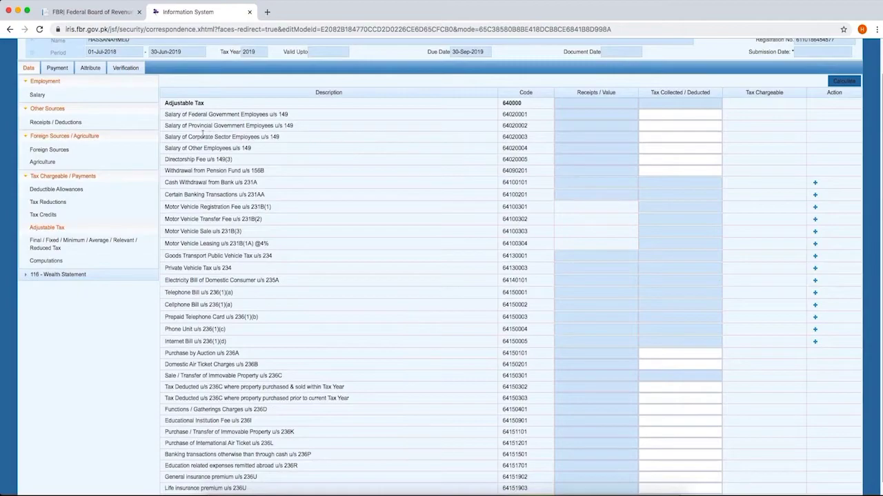
pyautogui.click(669, 139)
pyautogui.write('70000')
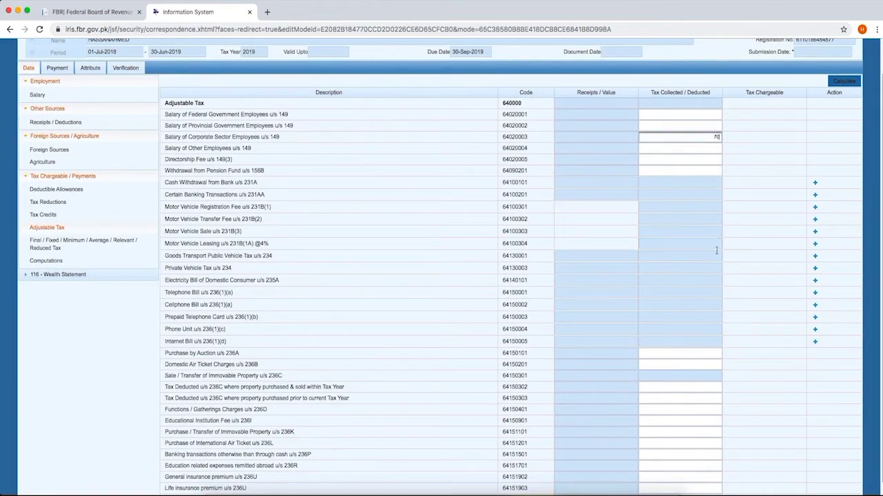
pyautogui.click(742, 226)
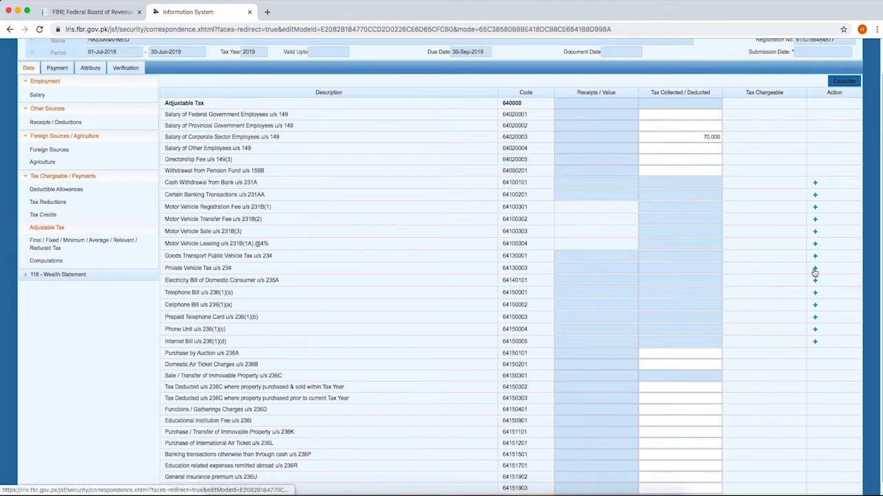
# Step: Add a Suzuki Wagon R with its registration number under Private Vehicle Tax u/s 234, collecting 10,000
pyautogui.click(814, 269)
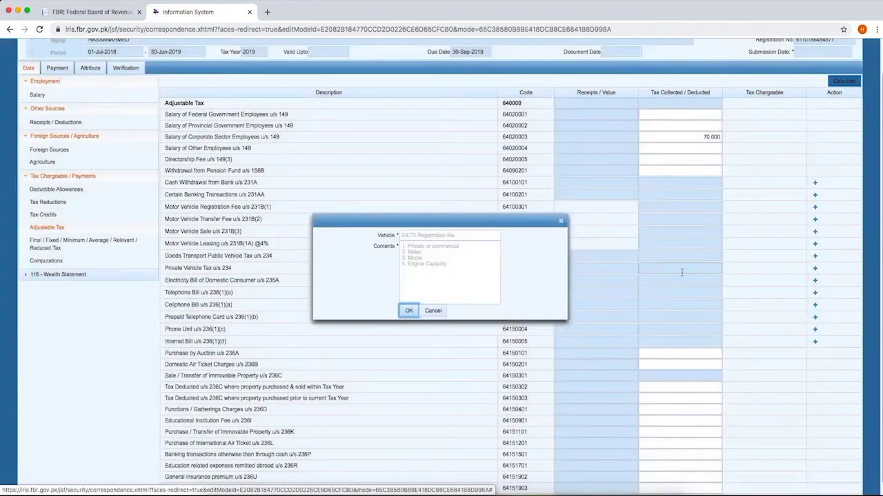
pyautogui.write('AES 213')
pyautogui.press('Tab')
pyautogui.write('Suzuki Wagon R')
pyautogui.click(409, 311)
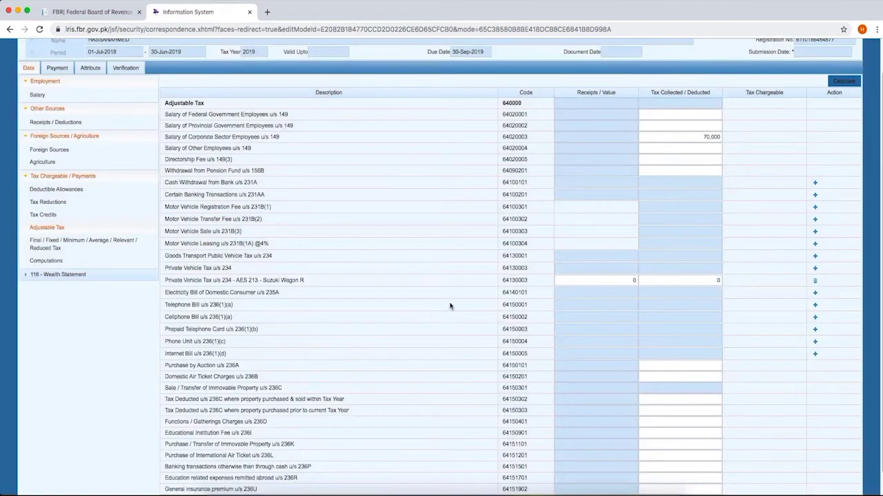
pyautogui.click(716, 280)
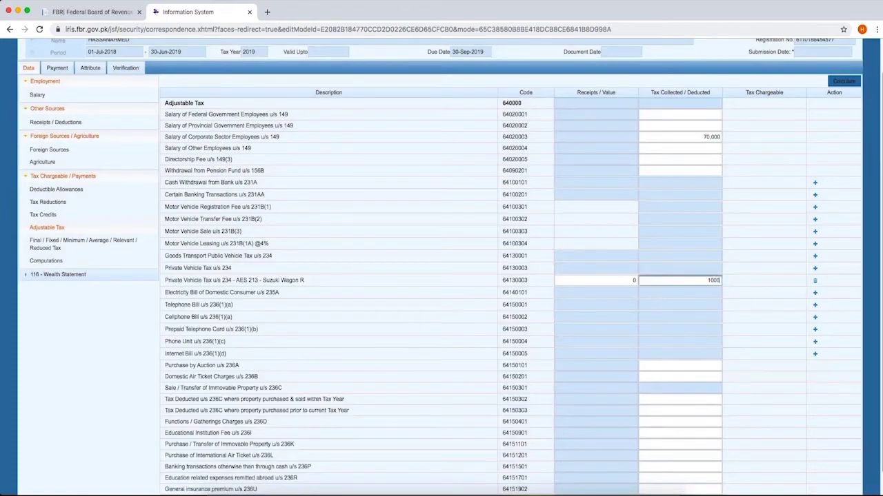
pyautogui.click(741, 313)
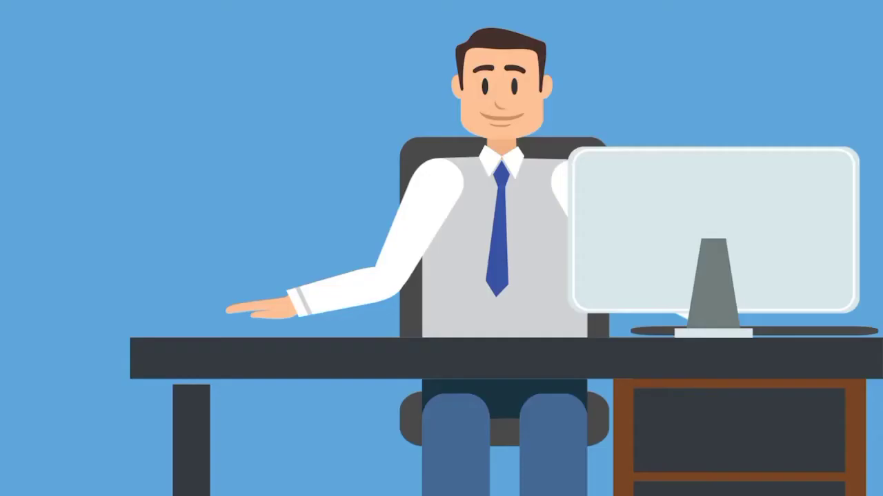